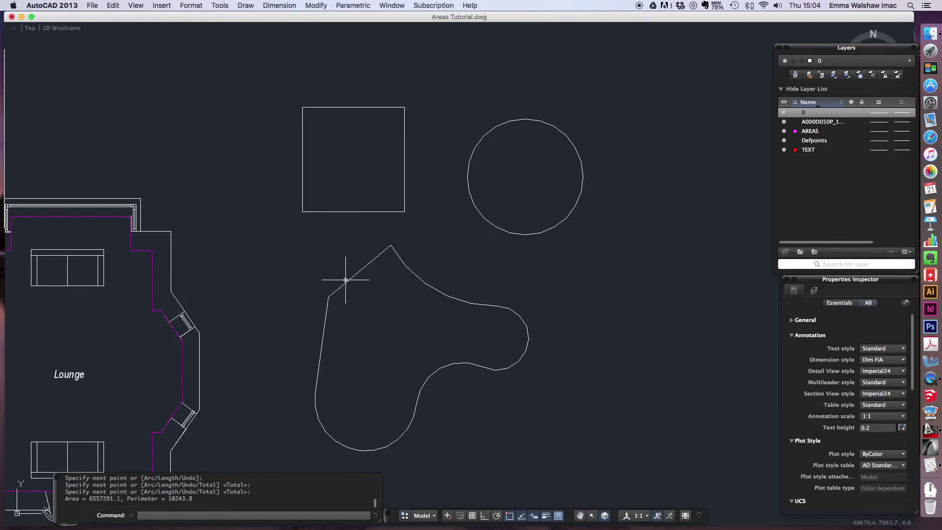
Open and close the window and palette options without changing anything, adjusting the zoom
scroll(578, 277, "down", 1)
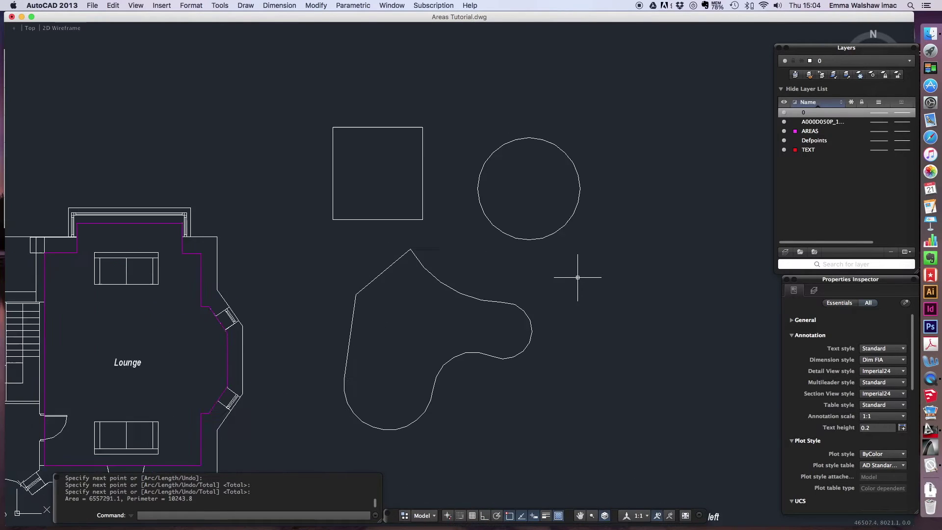
scroll(577, 278, "up", 1)
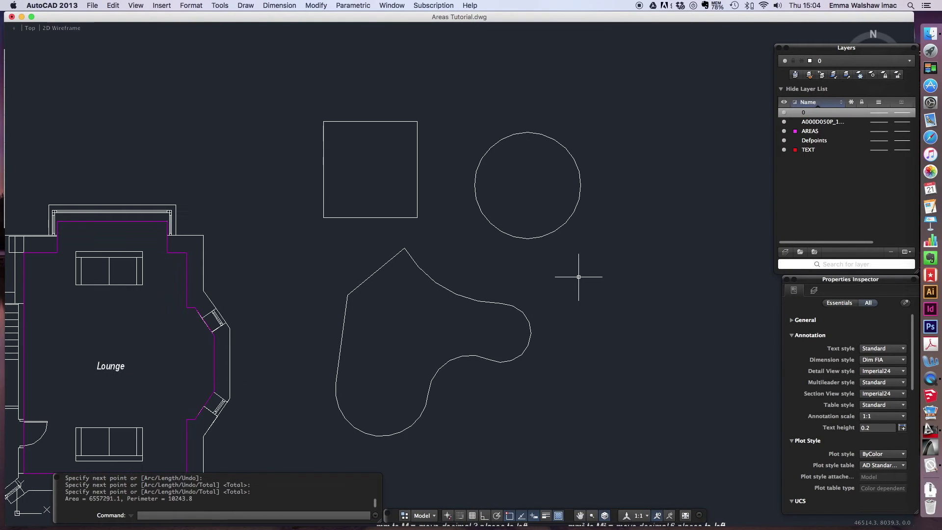
left_click(398, 6)
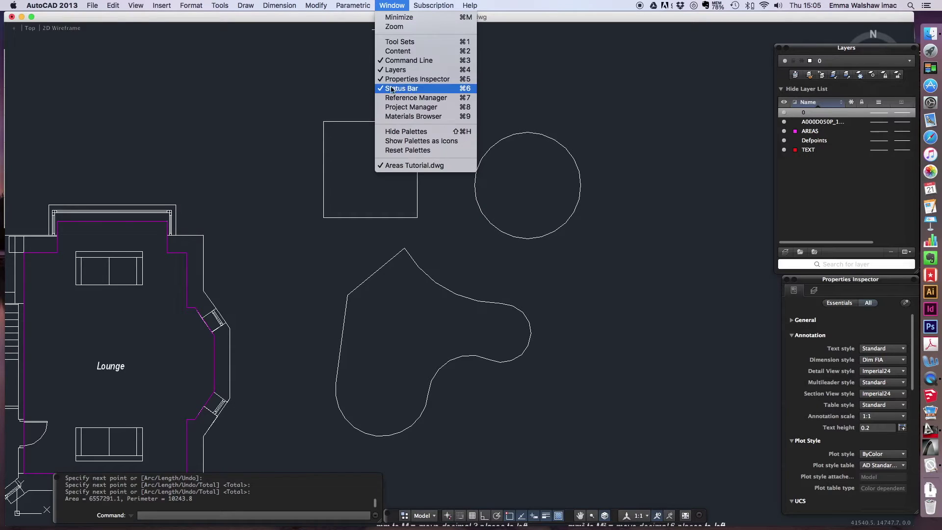
left_click(291, 83)
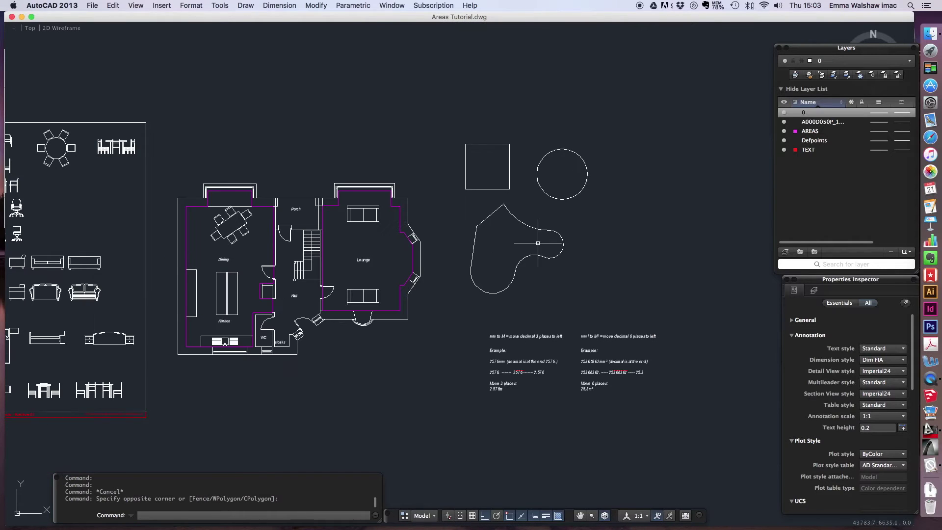
scroll(552, 169, "up", 5)
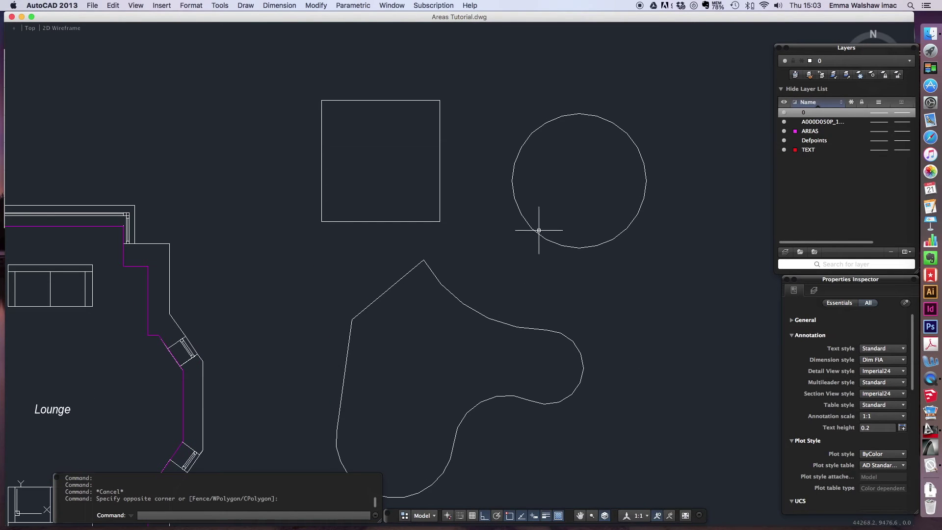
scroll(510, 206, "down", 1)
scroll(342, 214, "down", 2)
scroll(529, 268, "up", 1)
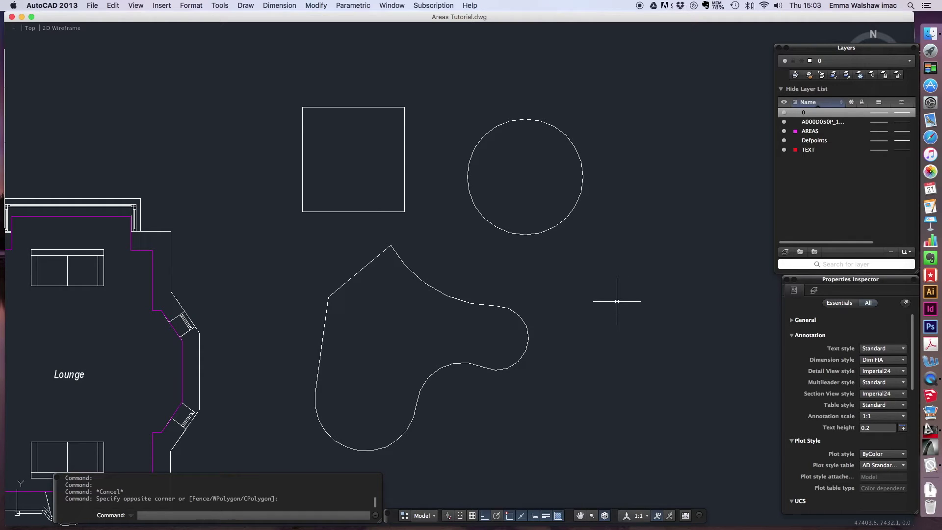
Measure the square by its four corners with Ortho off: Area 6557291.1, Perimeter 10243.8
type("area")
key("Return")
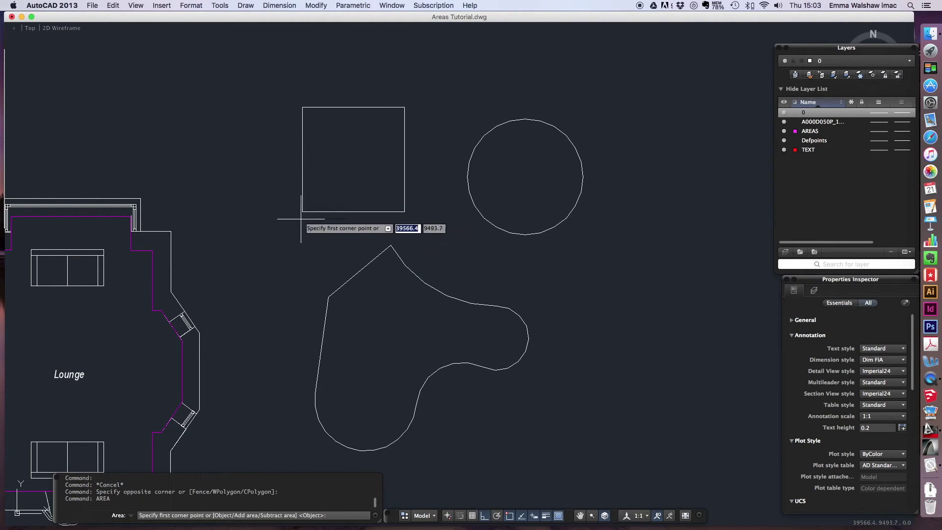
left_click(303, 212)
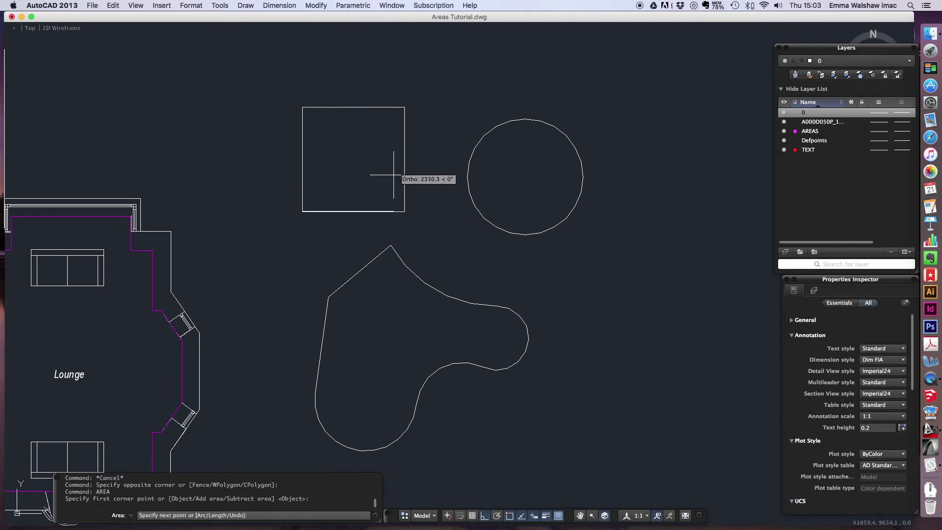
key("F8")
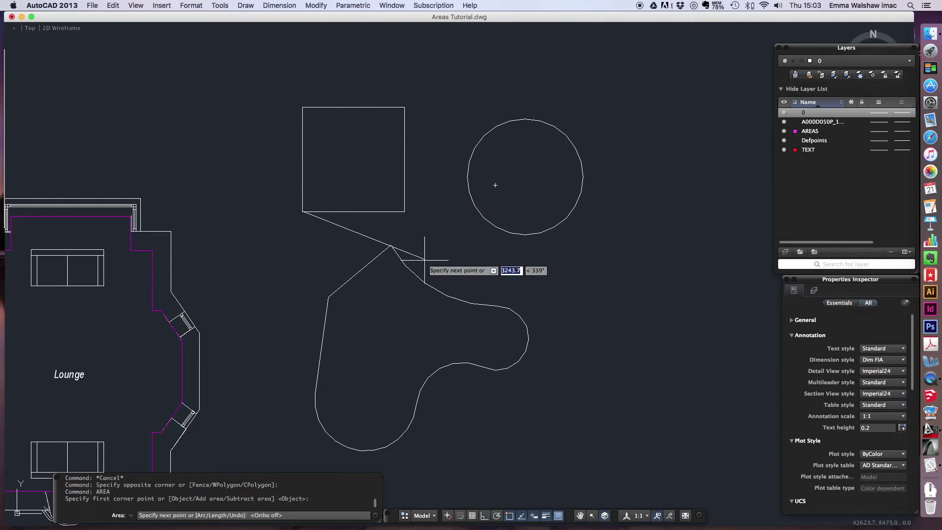
left_click(303, 107)
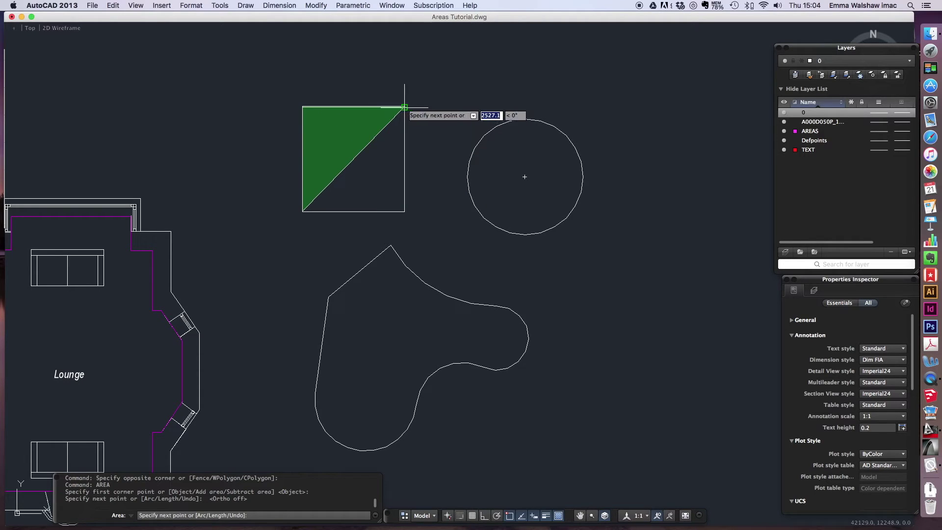
left_click(404, 106)
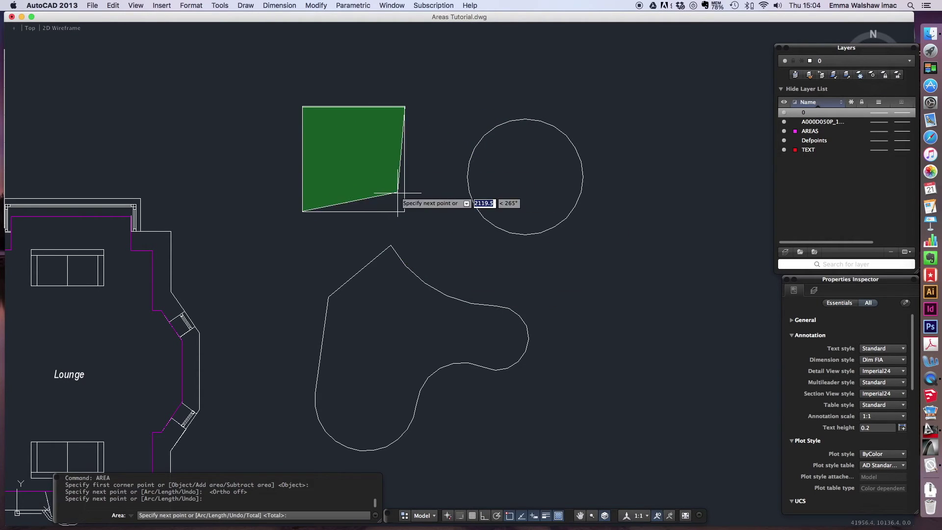
left_click(404, 212)
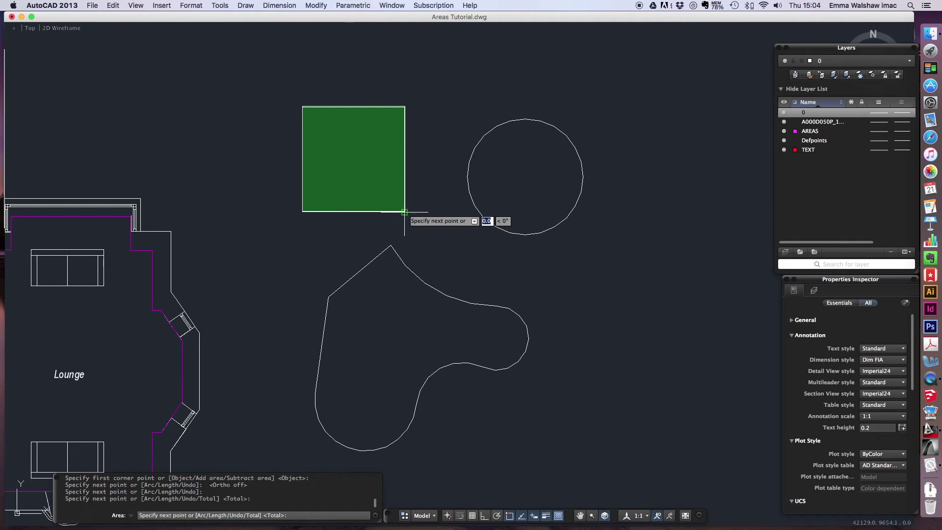
key("Return")
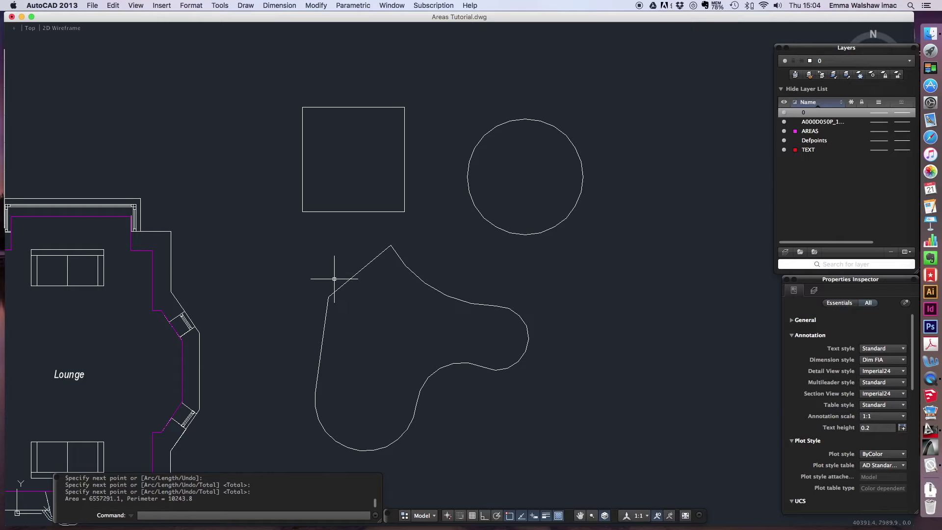
scroll(608, 273, "down", 3)
Measure the irregular curved shape as an object: Area 14581002.1, Perimeter 16665.4
scroll(540, 206, "up", 2)
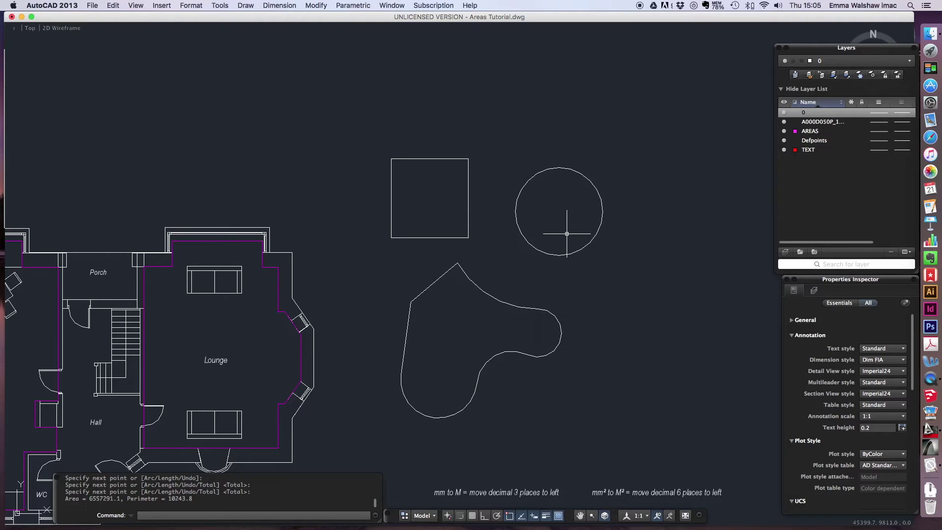
scroll(605, 280, "up", 2)
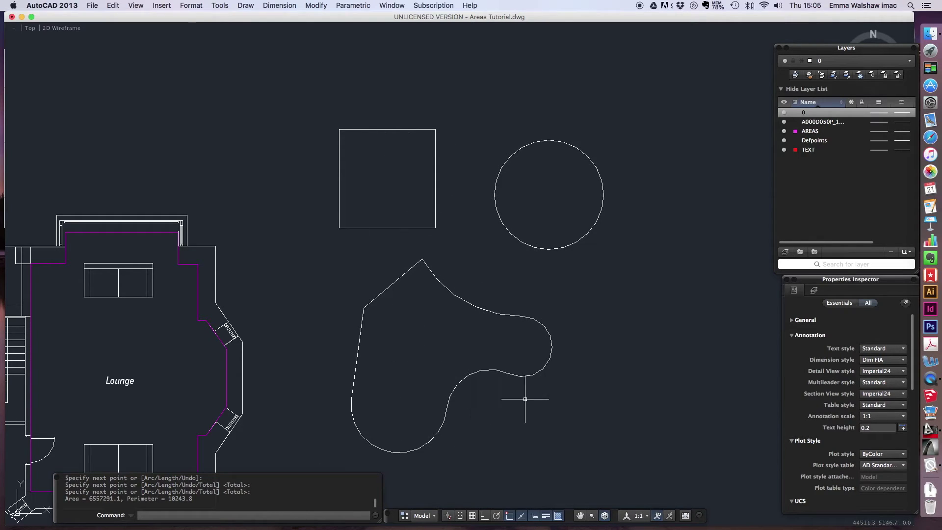
type("area")
key("Return")
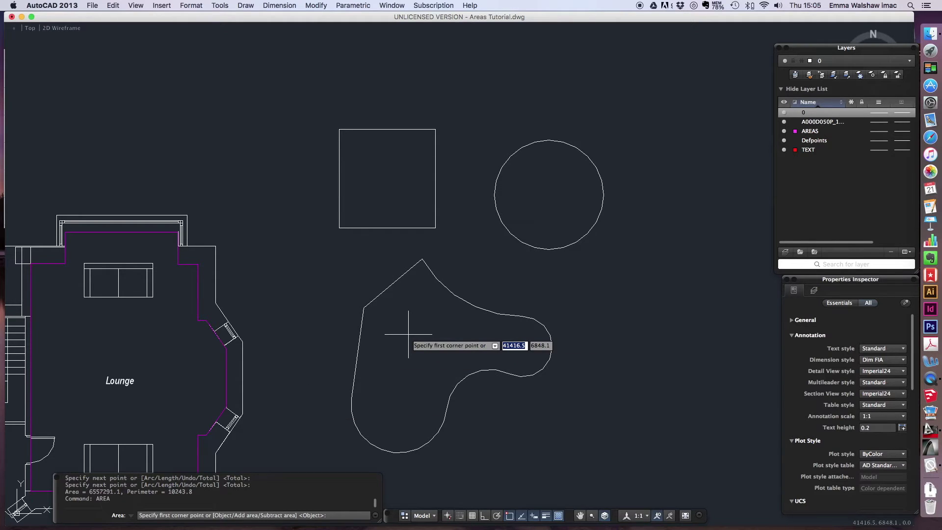
type("o")
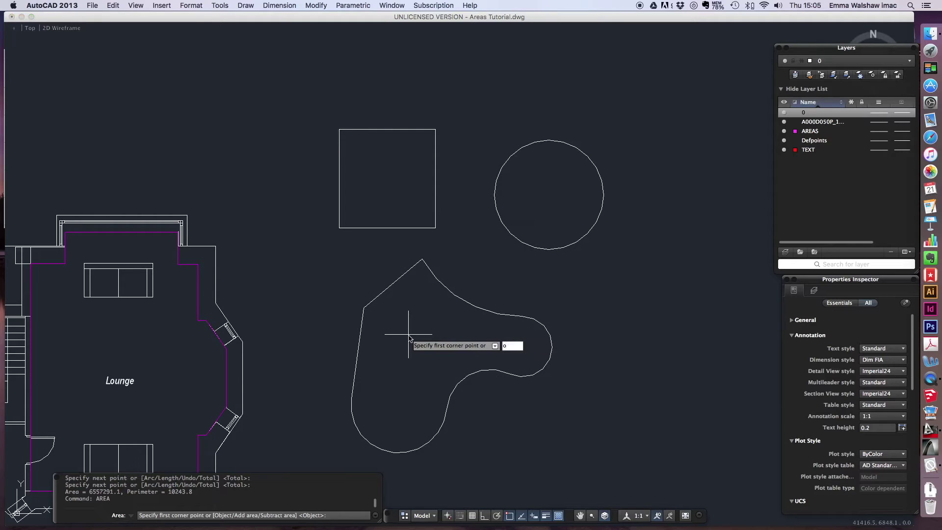
key("Return")
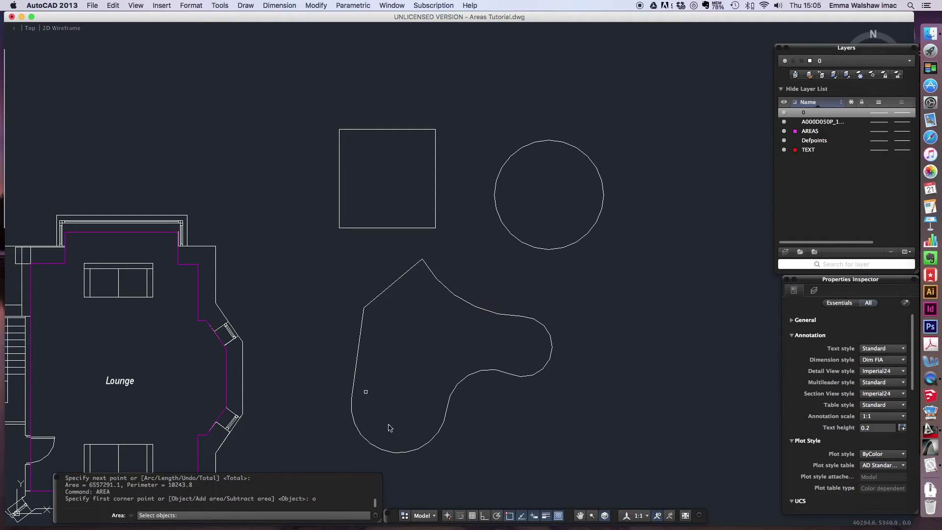
left_click(435, 277)
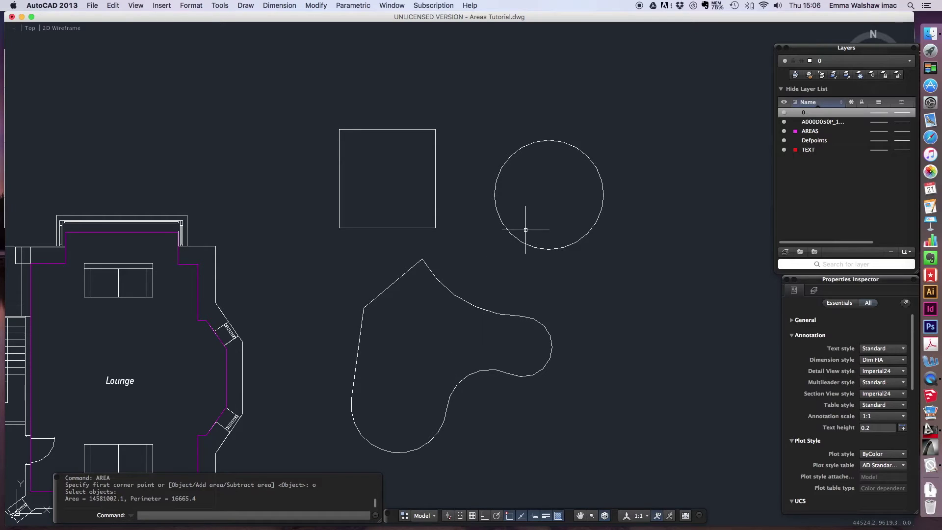
Measure the circle as an object (Area 6483115.8, Circumference 9026.0), then zoom out
type("area")
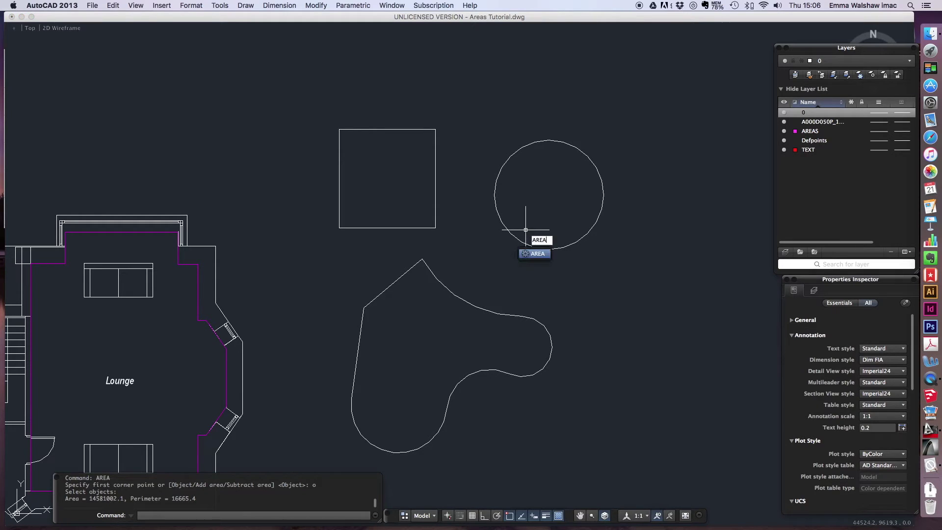
key("Return")
type("o")
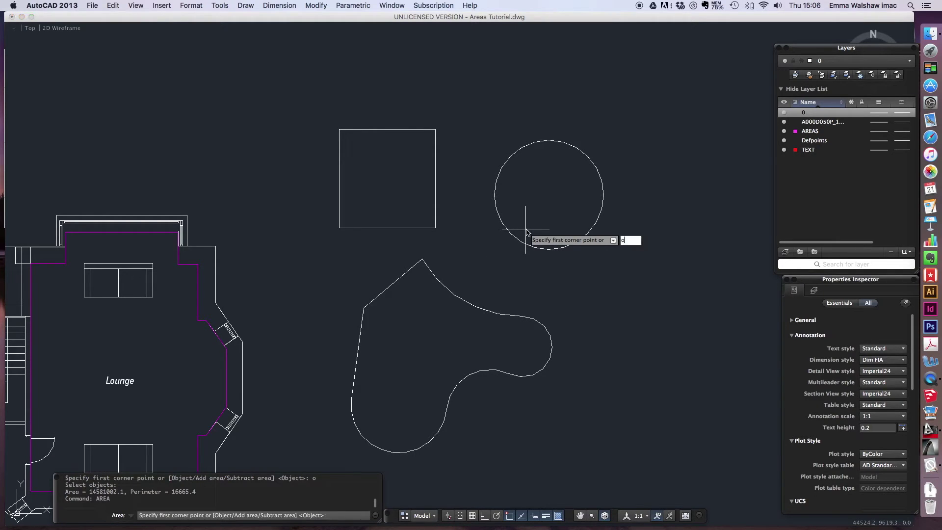
key("Return")
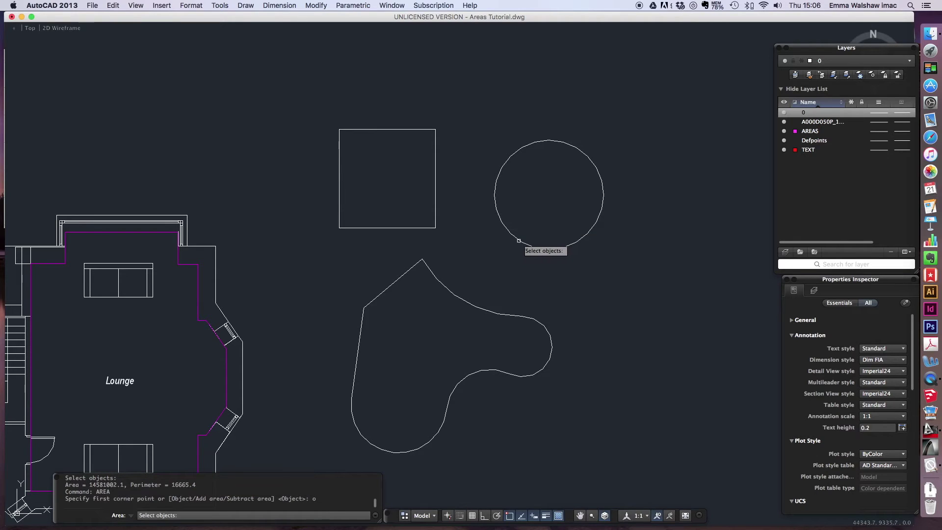
left_click(519, 240)
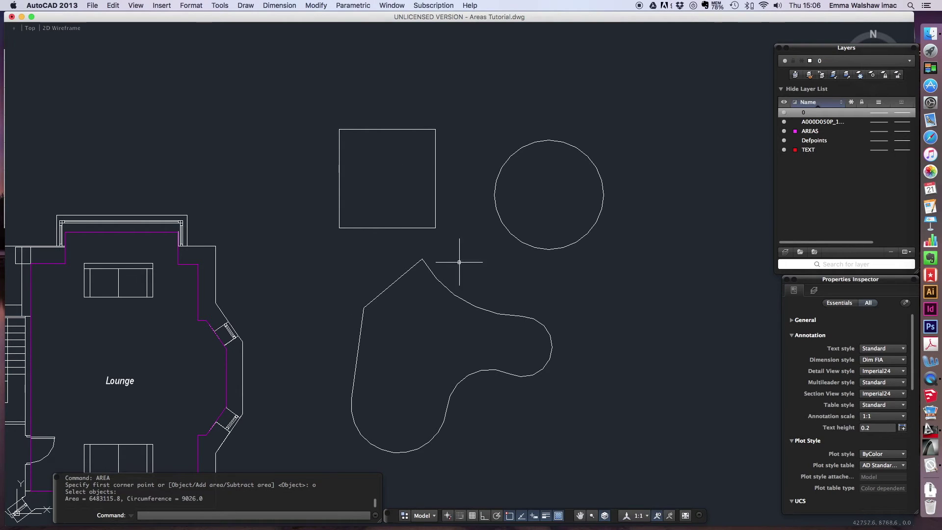
scroll(553, 257, "down", 4)
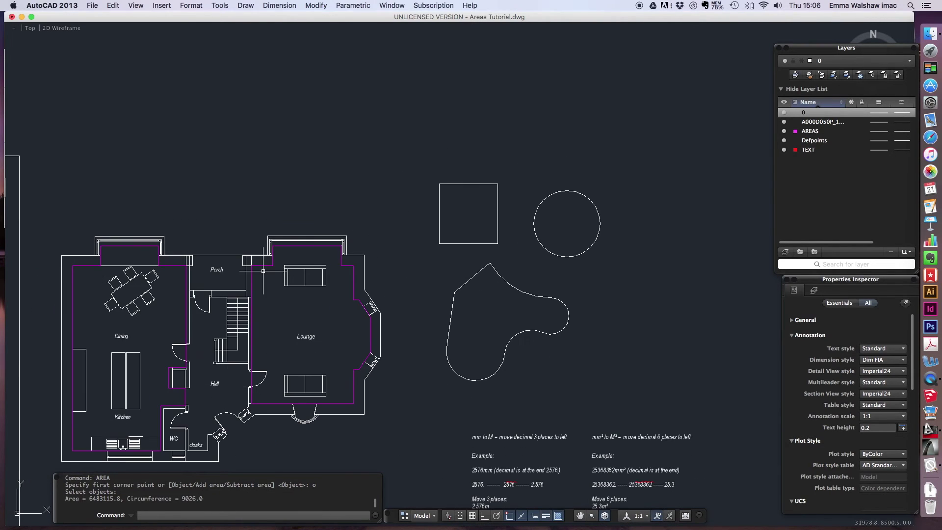
scroll(263, 271, "down", 3)
Zoom onto the floor plan, check the Lounge outline, and thaw the AREAS layer
scroll(151, 368, "up", 3)
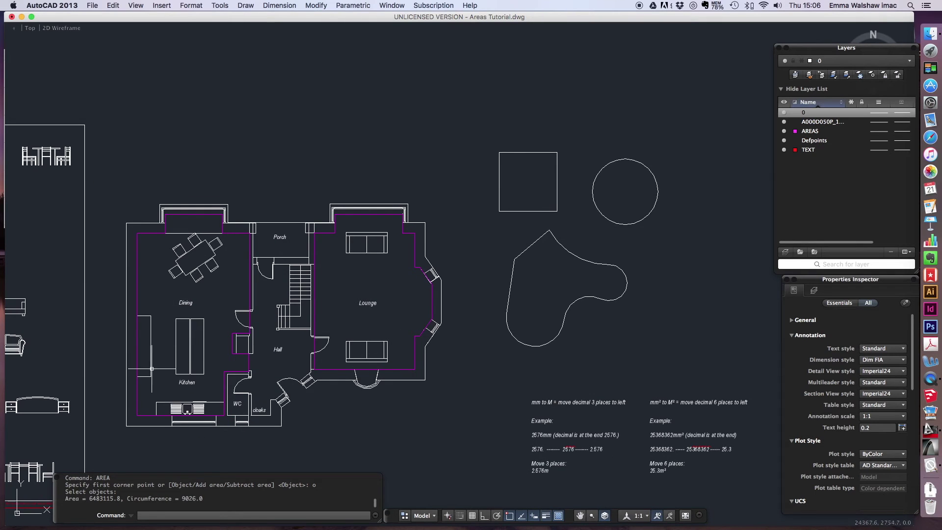
scroll(152, 368, "up", 2)
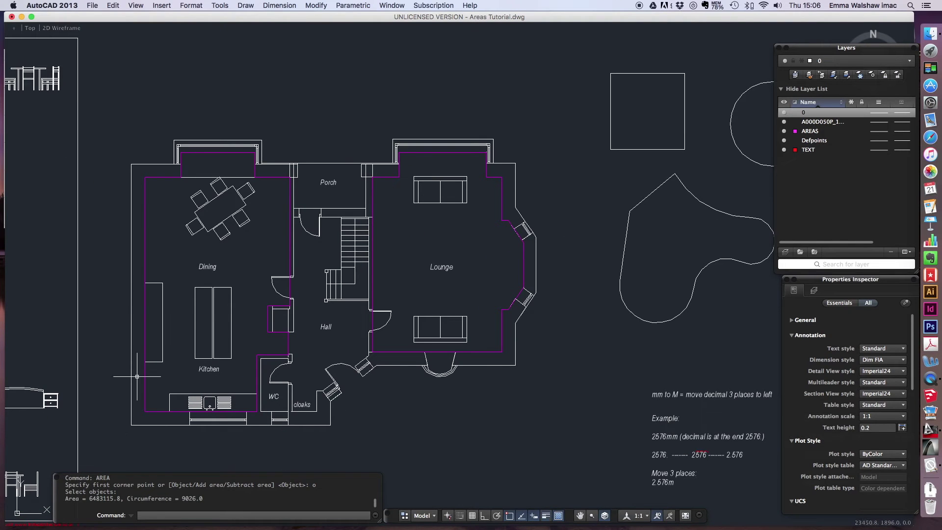
left_click(384, 177)
key("Escape")
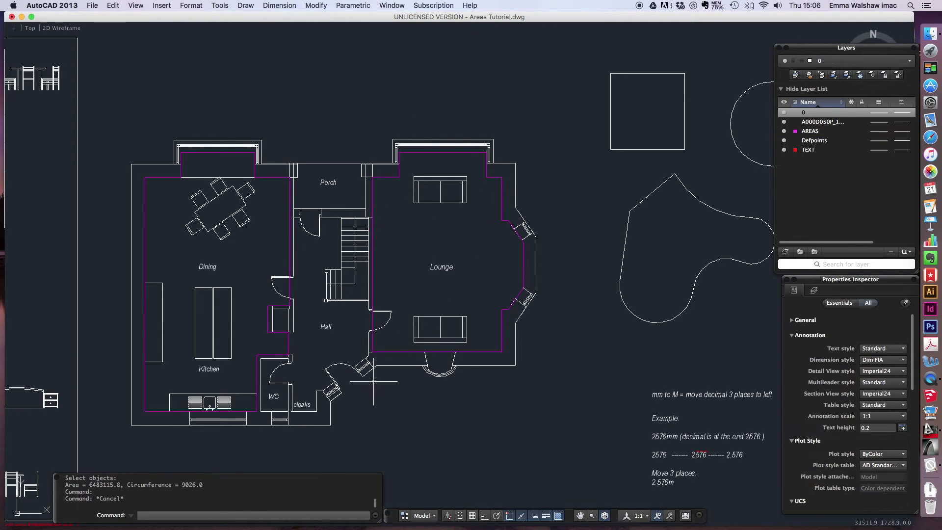
left_click(501, 338)
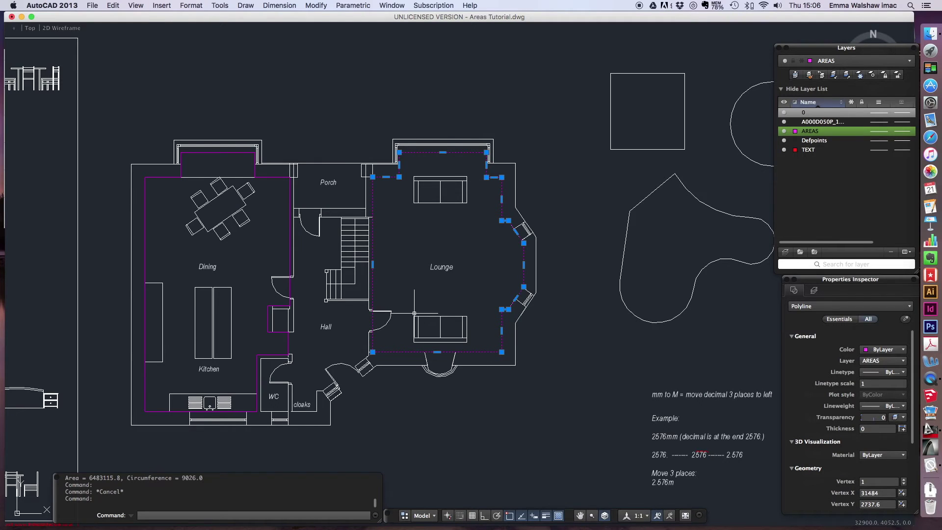
key("Escape")
left_click(851, 133)
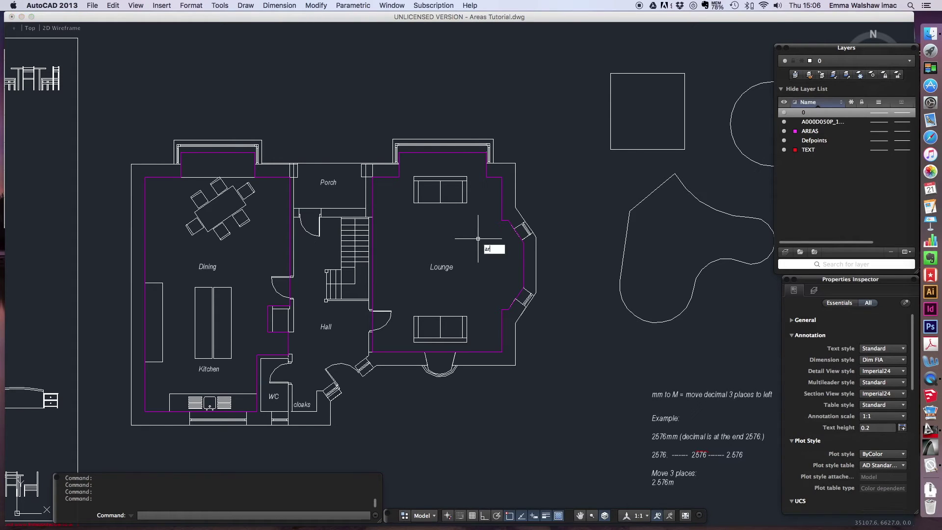
Measure the Lounge outline as an object: Area 30628036.7, Perimeter 23193.9
key("Return")
type("a")
key("Return")
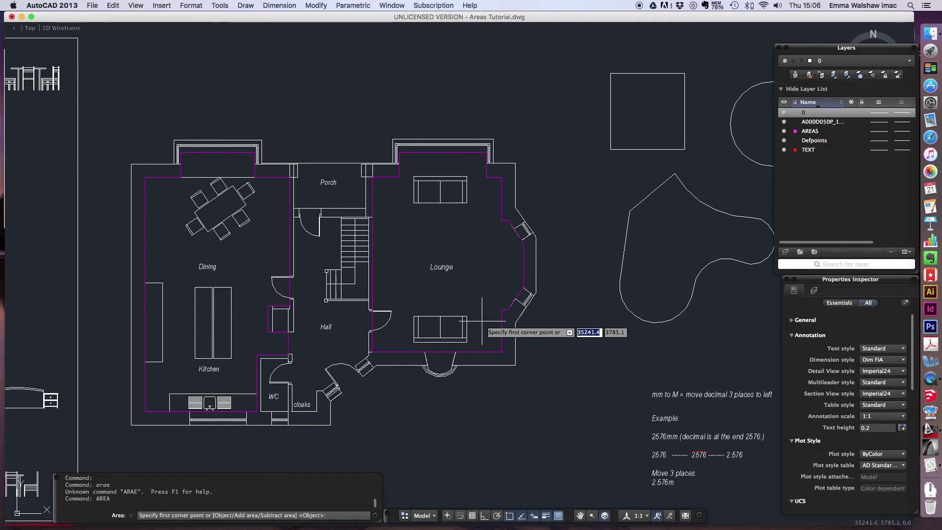
type("o")
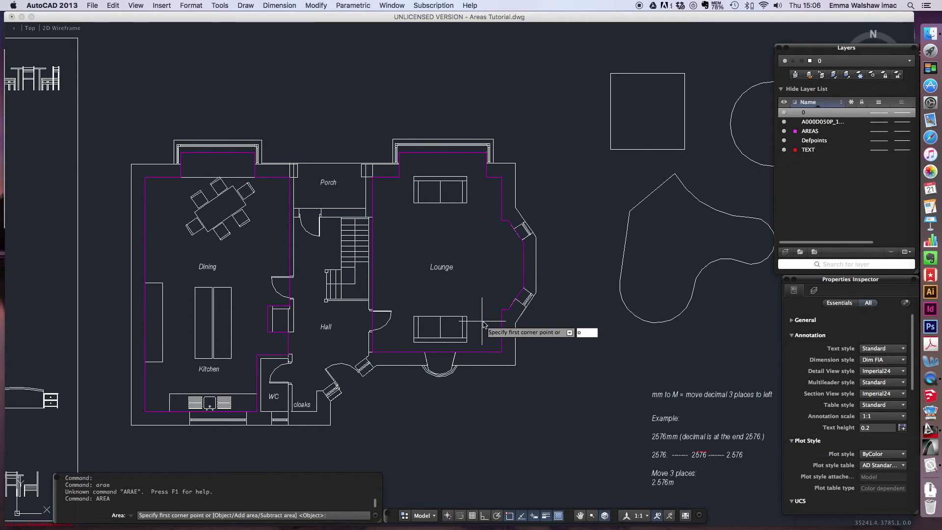
key("Return")
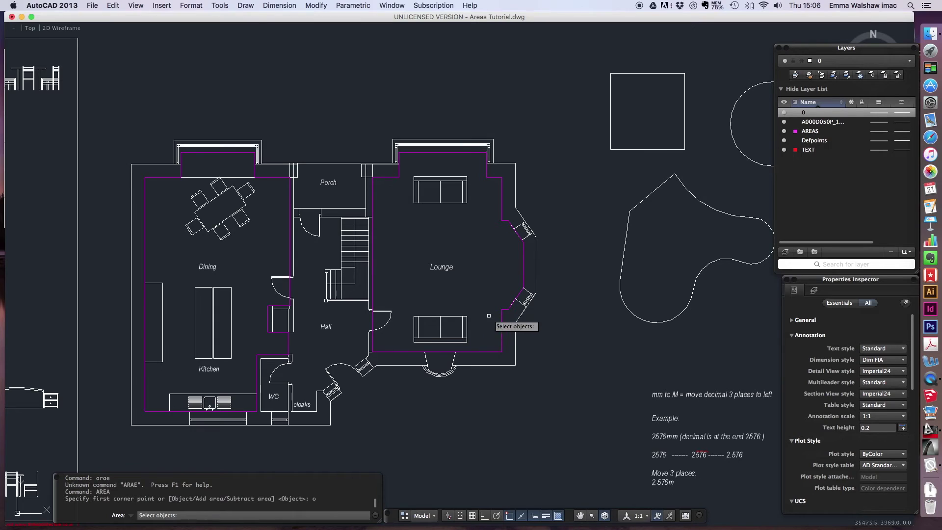
left_click(513, 303)
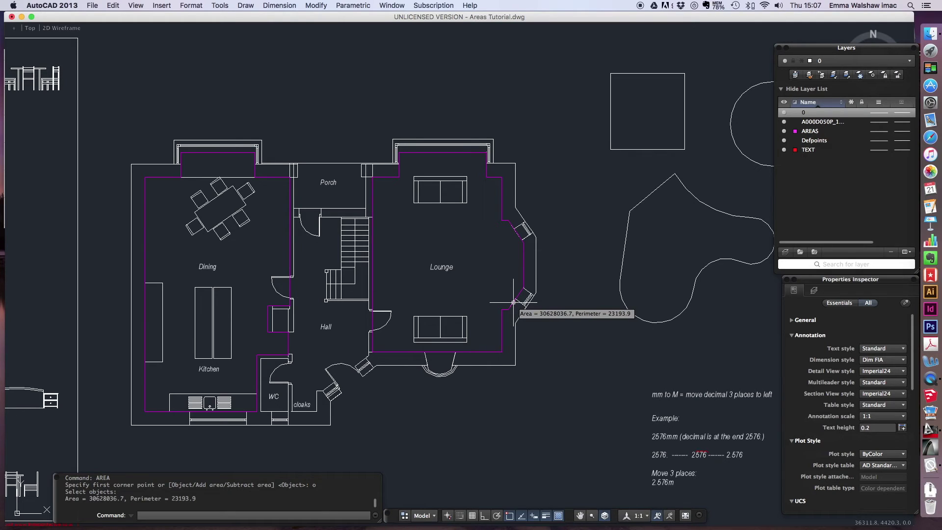
key("Return")
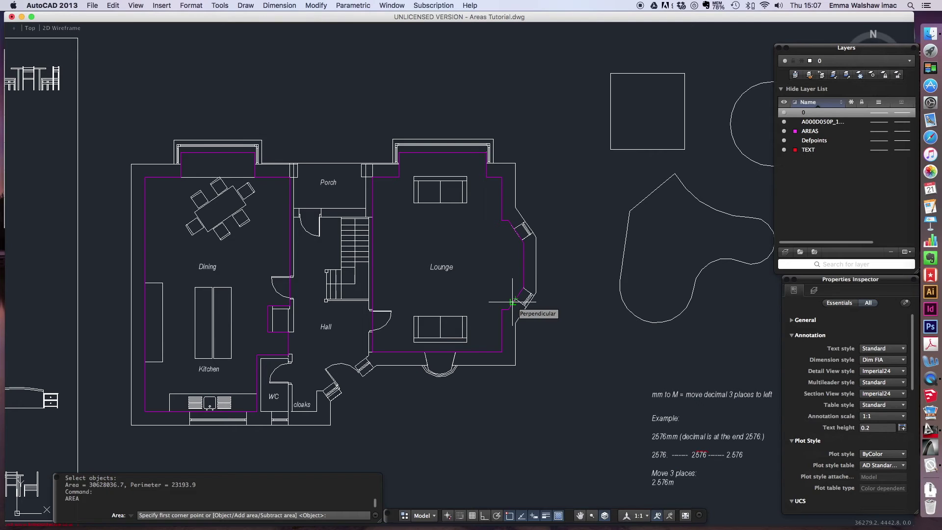
Add the Lounge and Dining/Kitchen outlines for a combined total area of 69307236.7
type("a")
key("Return")
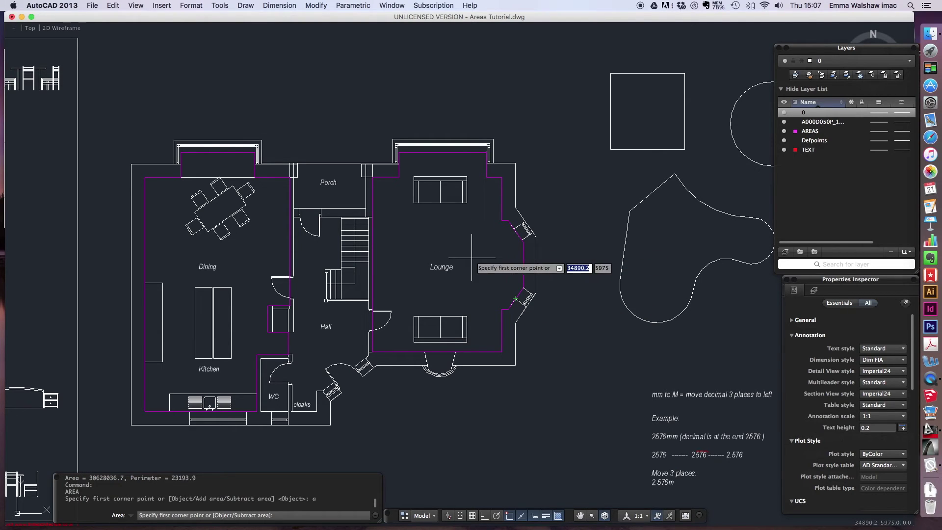
type("o")
key("Return")
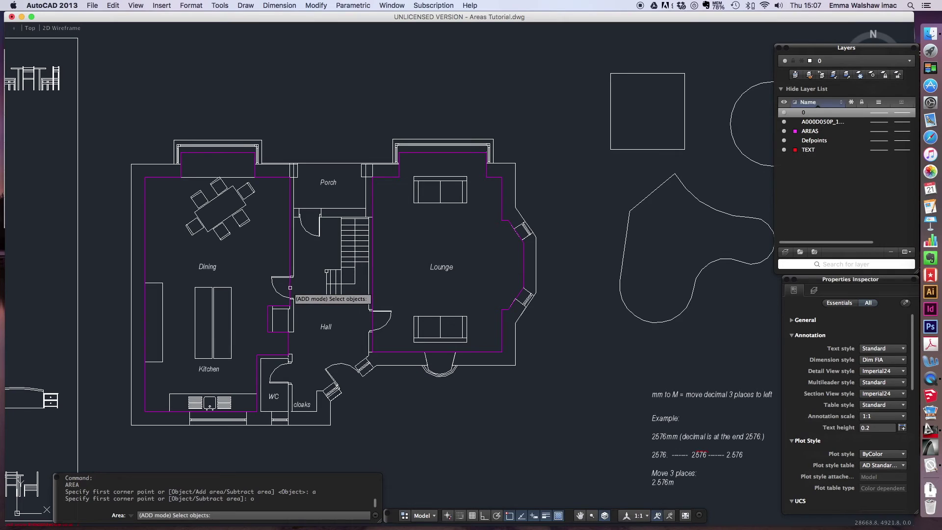
left_click(523, 270)
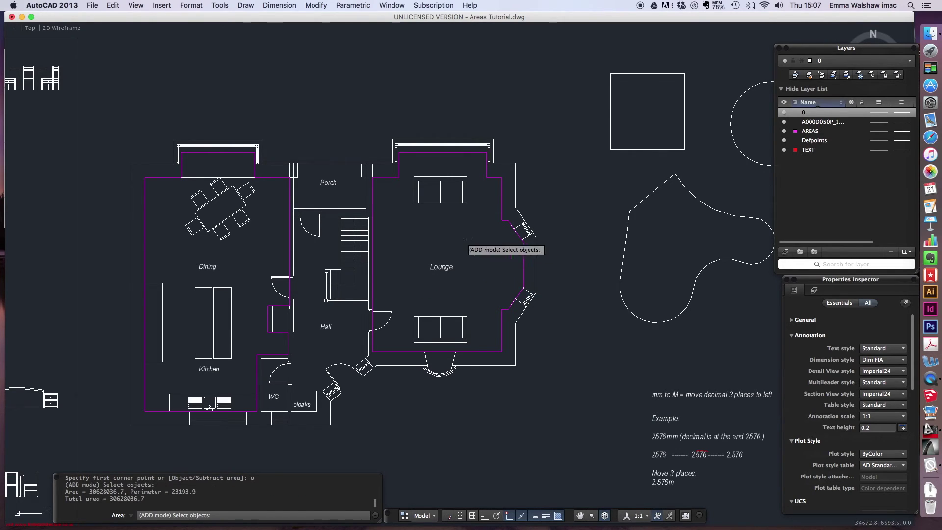
left_click(290, 290)
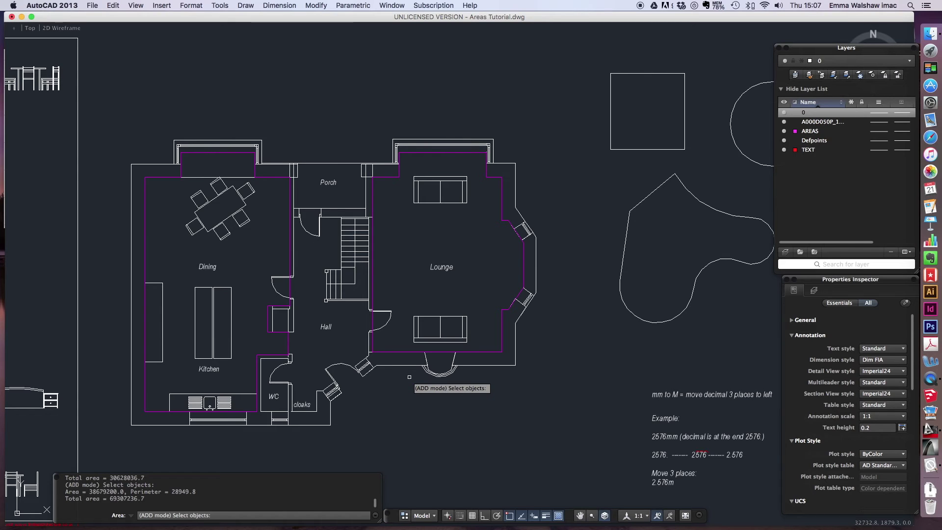
key("Return")
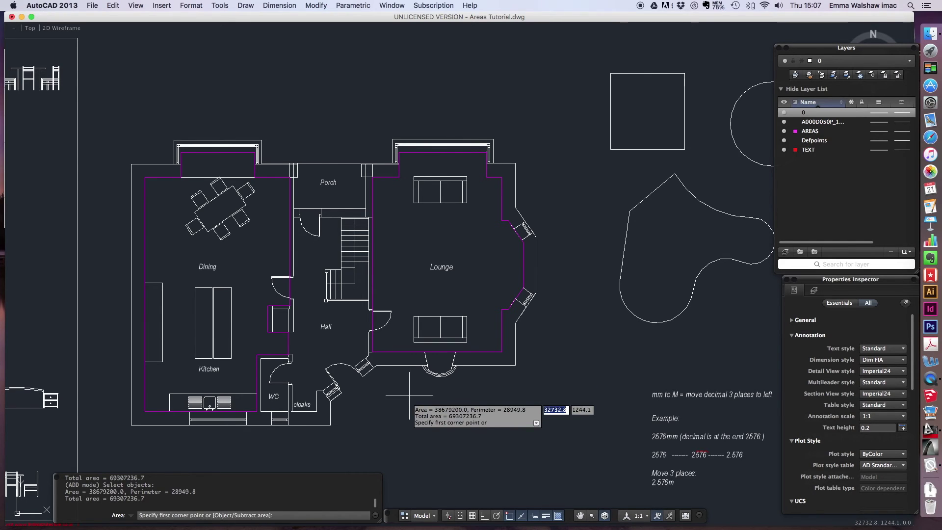
key("Escape")
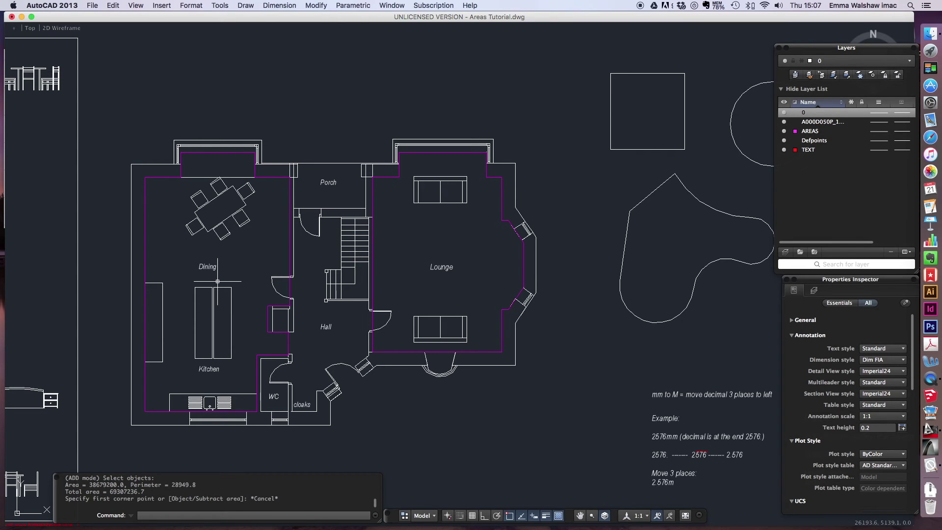
Zoom into the mm to M conversion note below the shapes
scroll(218, 281, "down", 4)
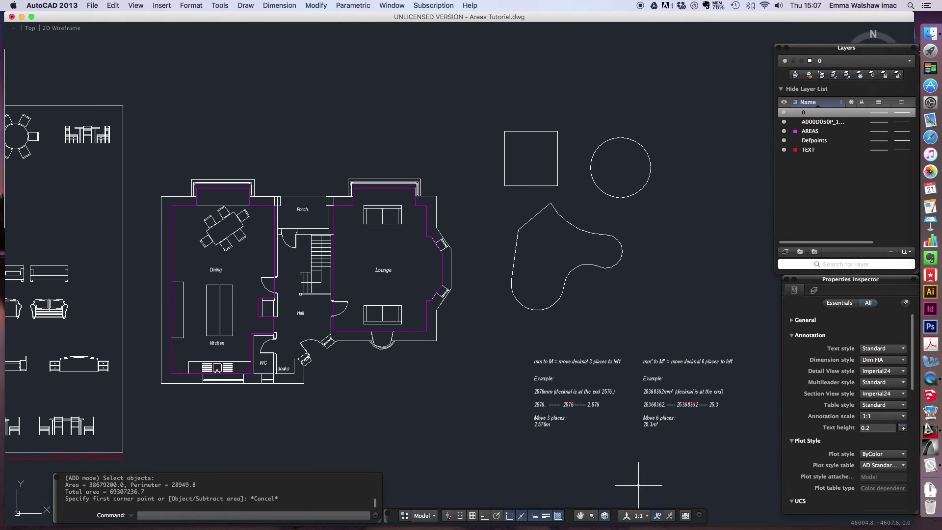
scroll(514, 408, "up", 5)
scroll(536, 275, "up", 3)
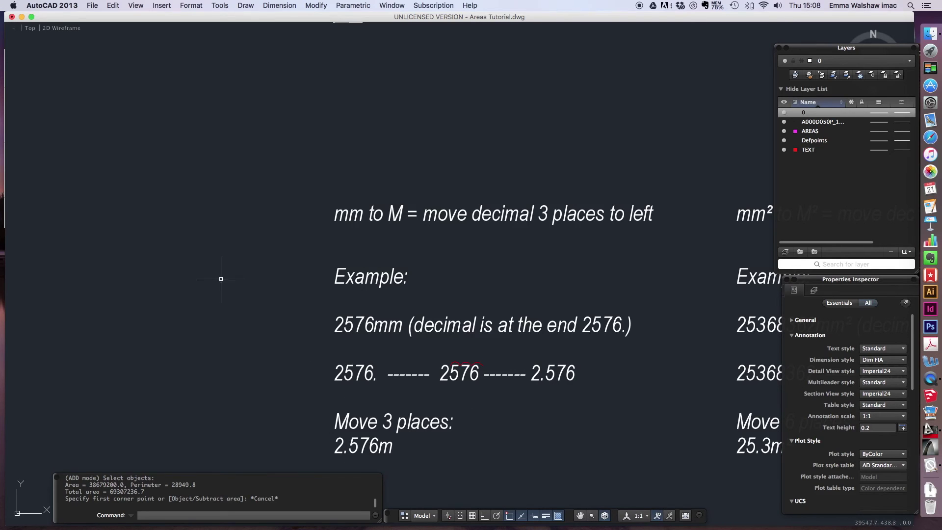
scroll(220, 273, "down", 5)
Zoom across the mm² to M² note until both conversion columns are visible
scroll(539, 321, "up", 5)
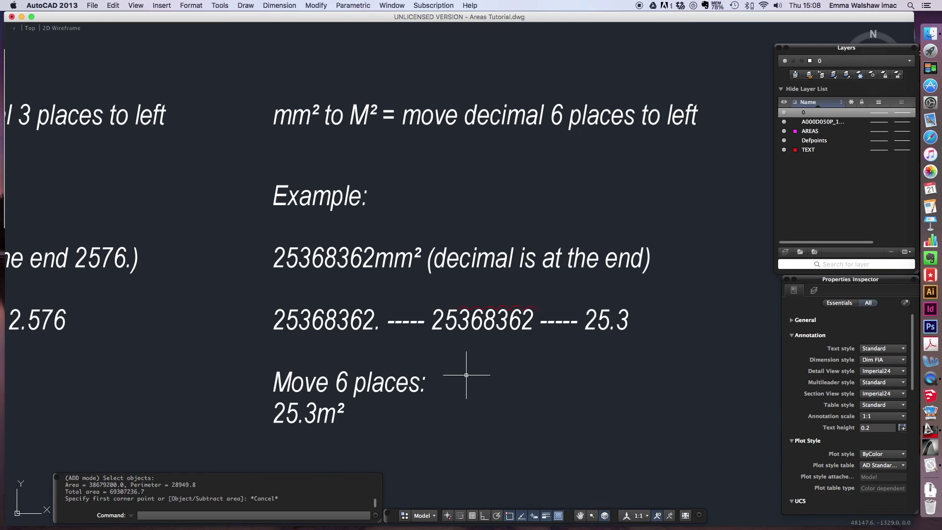
scroll(471, 380, "down", 4)
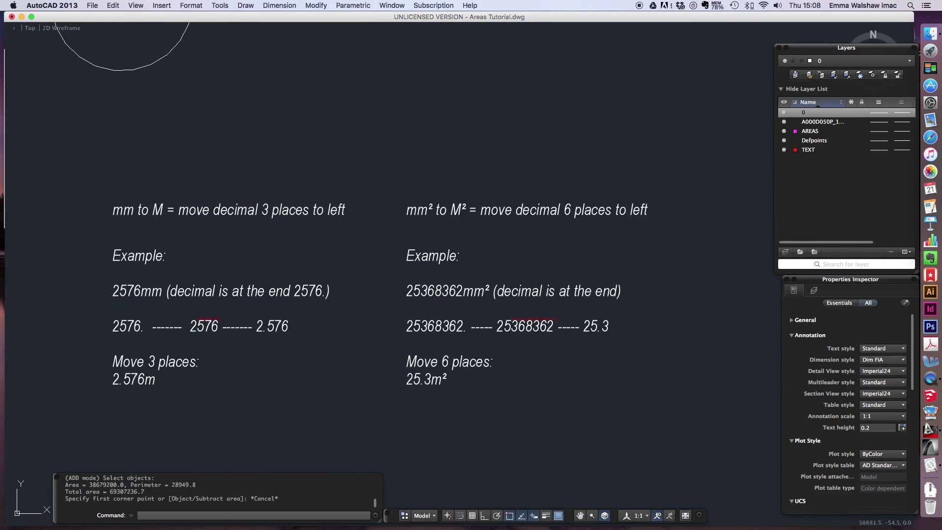
scroll(63, 317, "up", 1)
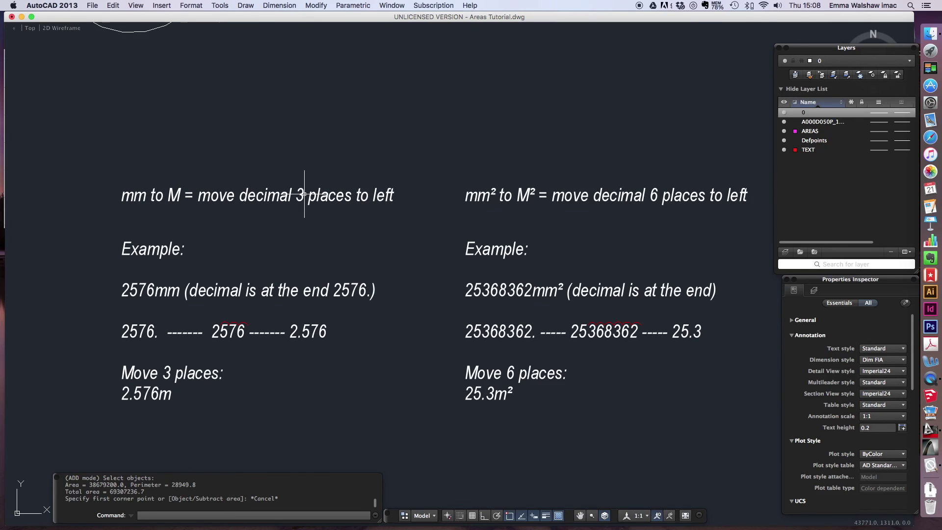
scroll(304, 195, "down", 2)
scroll(719, 371, "up", 2)
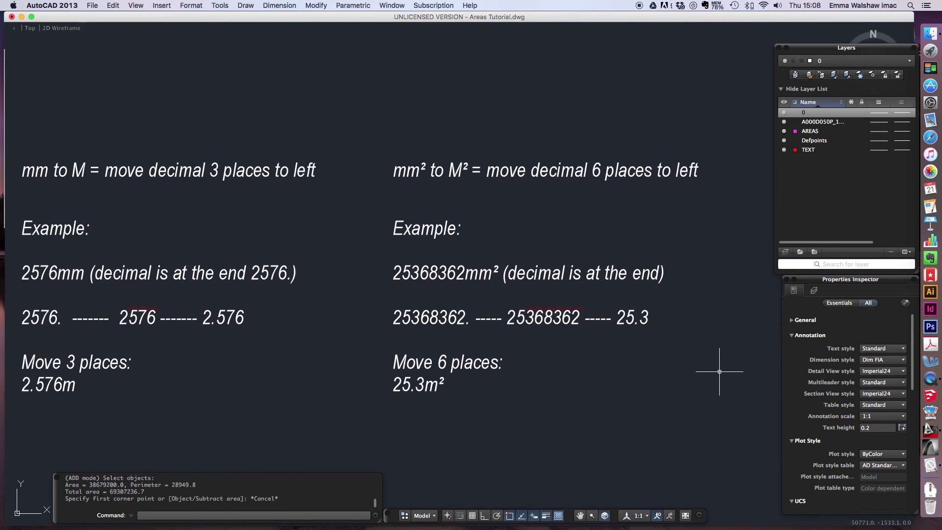
scroll(709, 365, "down", 4)
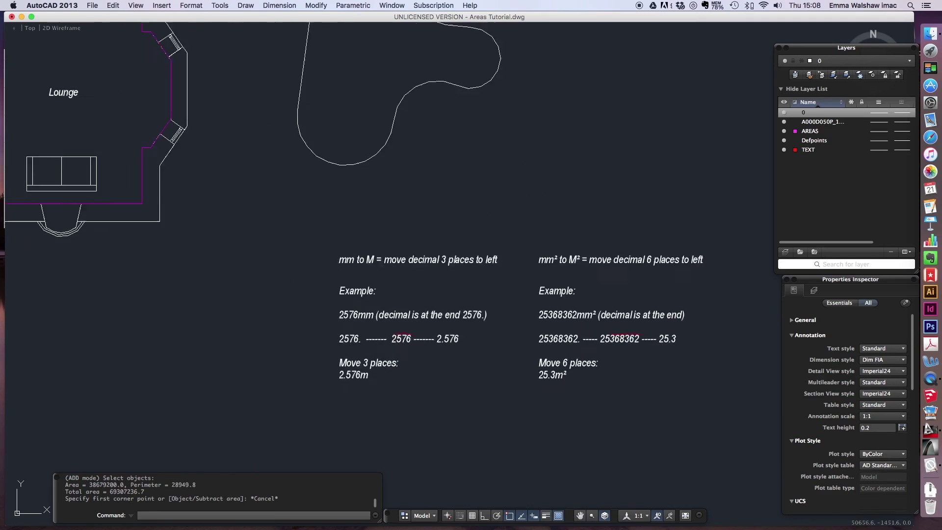
Zoom out to the full drawing showing the house plan, three shapes and notes
scroll(296, 198, "up", 1)
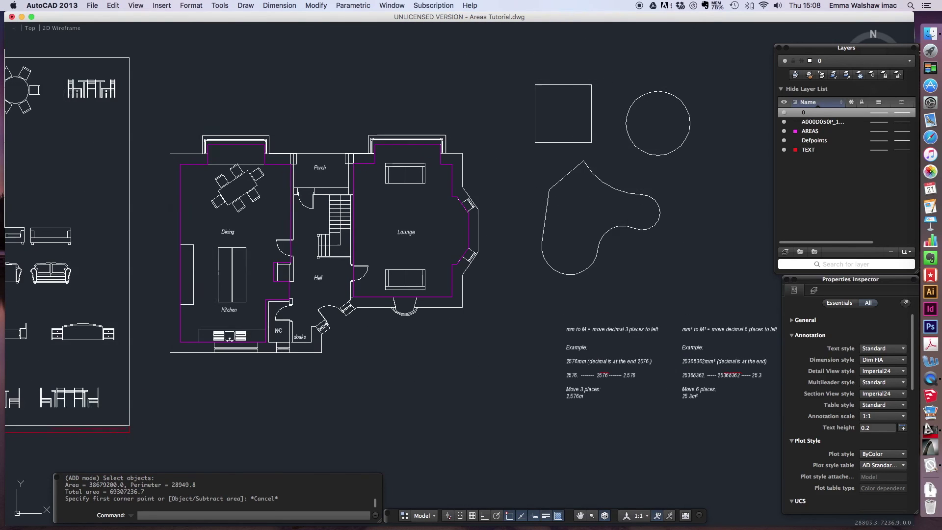